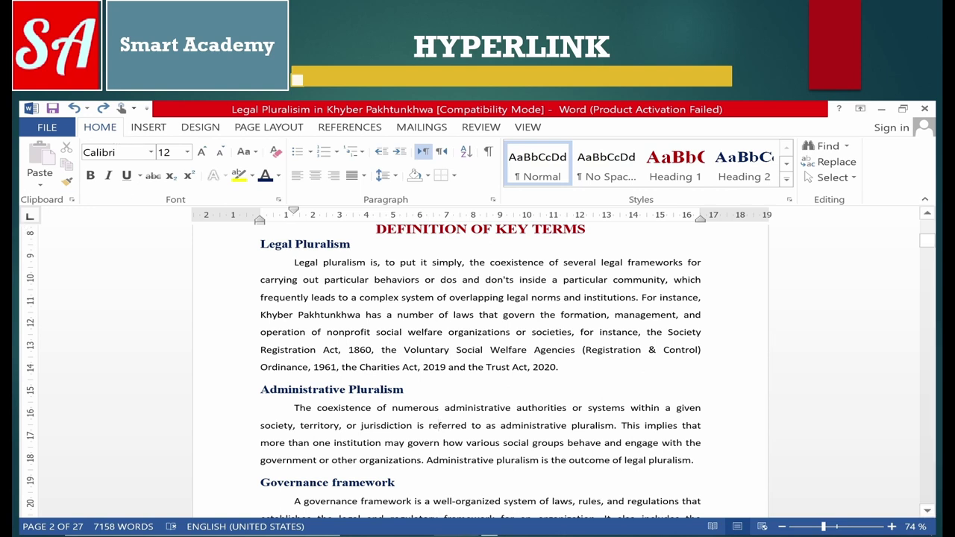
# Select the Legal Pluralism heading and bring up the Insert Hyperlink dialog for it.
pyautogui.moveTo(261, 244); pyautogui.dragTo(361, 248)
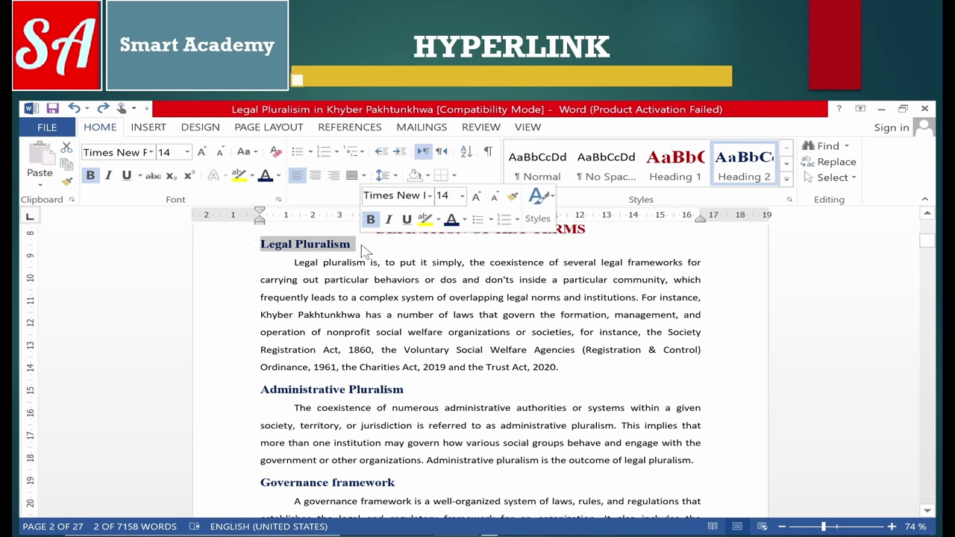
pyautogui.click(149, 129)
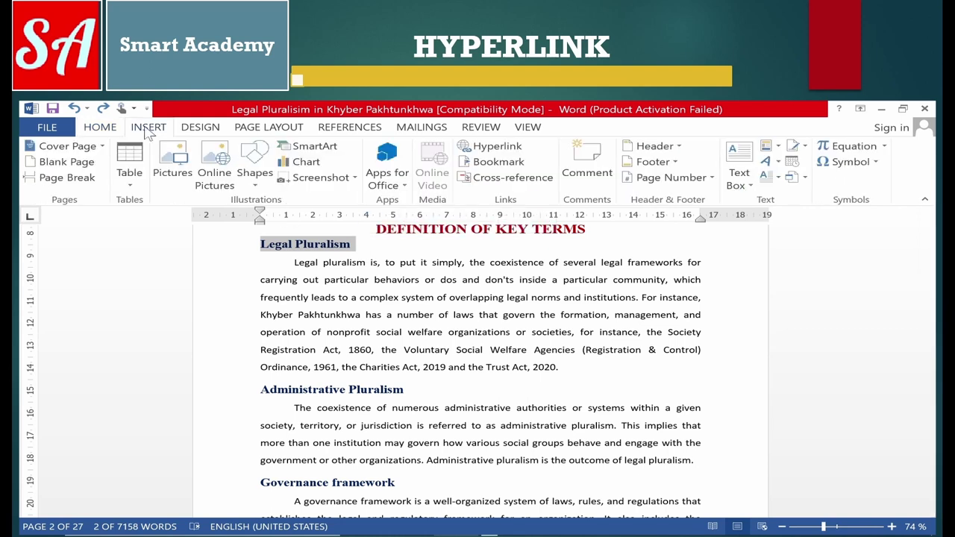
pyautogui.click(494, 149)
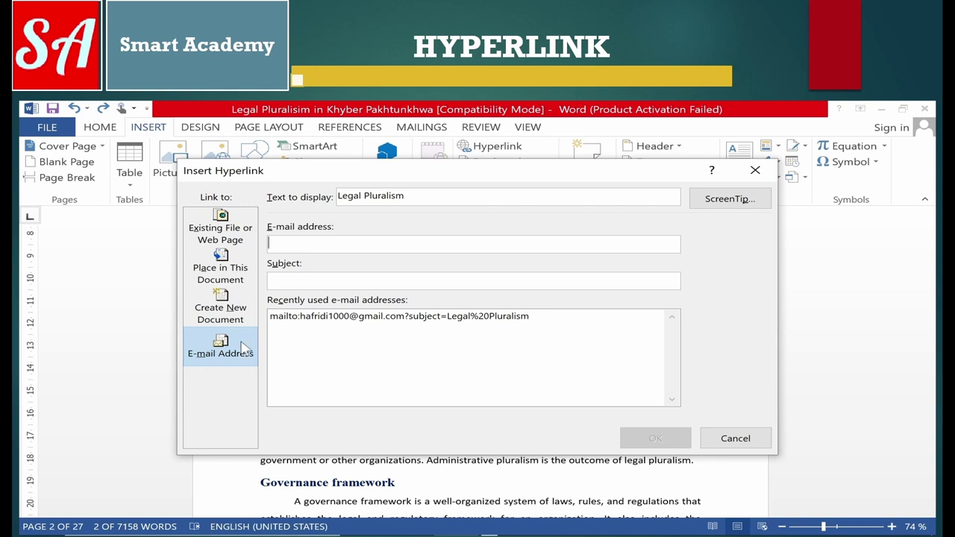
# Link the heading to the video file IMG_4114 on Local Disk (E:).
pyautogui.click(238, 241)
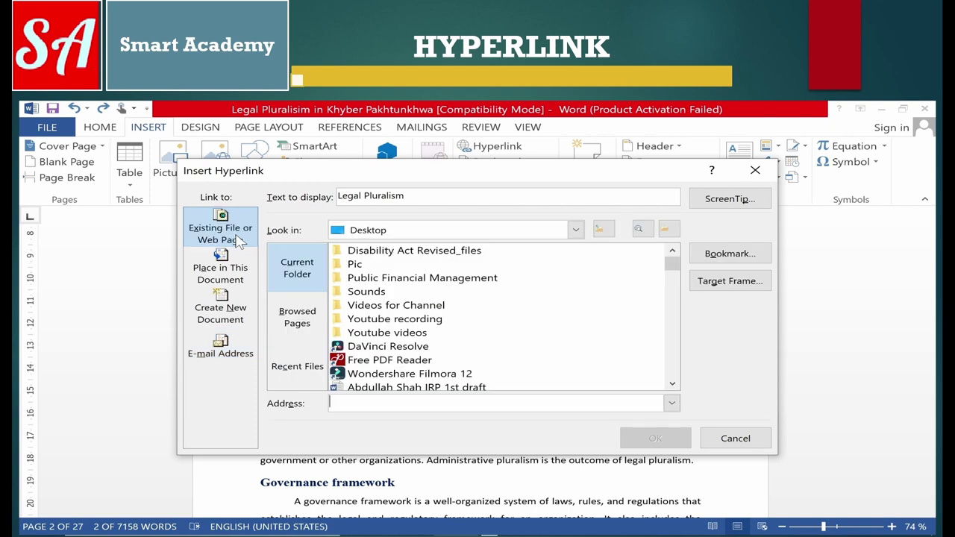
pyautogui.click(575, 231)
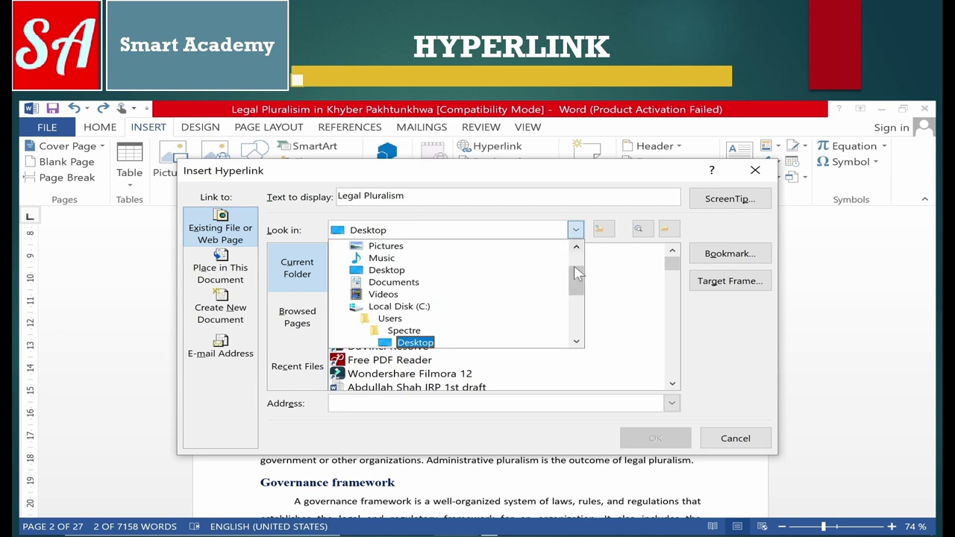
pyautogui.moveTo(578, 278); pyautogui.dragTo(578, 291)
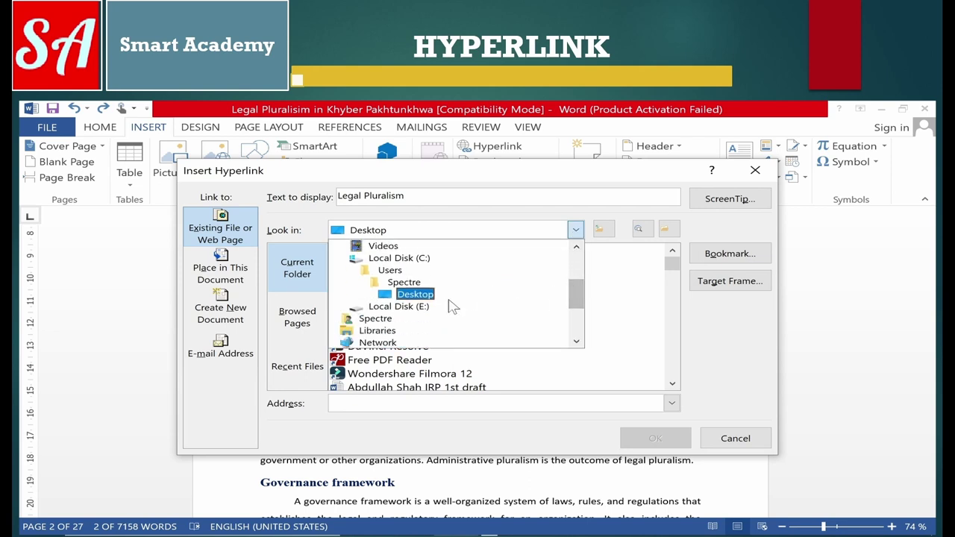
pyautogui.click(434, 306)
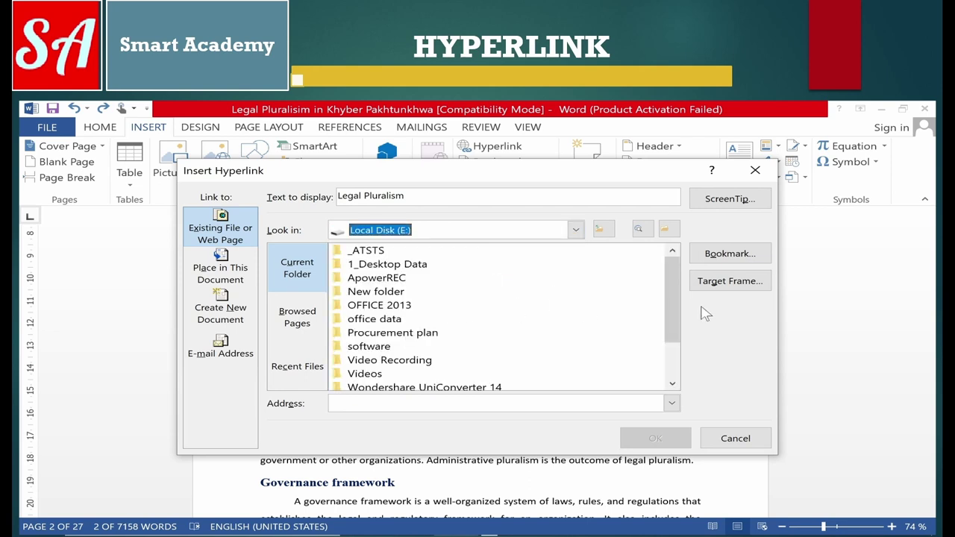
pyautogui.moveTo(667, 308); pyautogui.dragTo(683, 353)
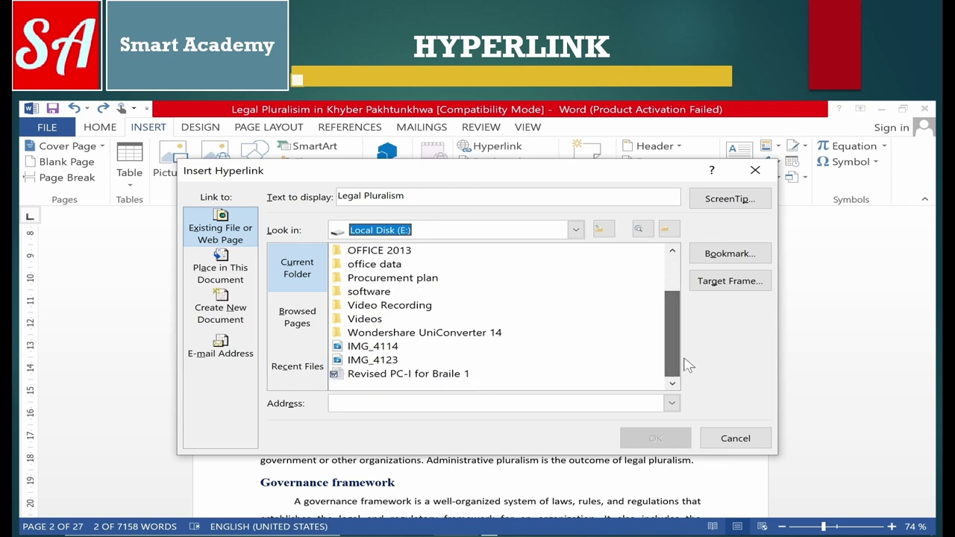
pyautogui.click(383, 347)
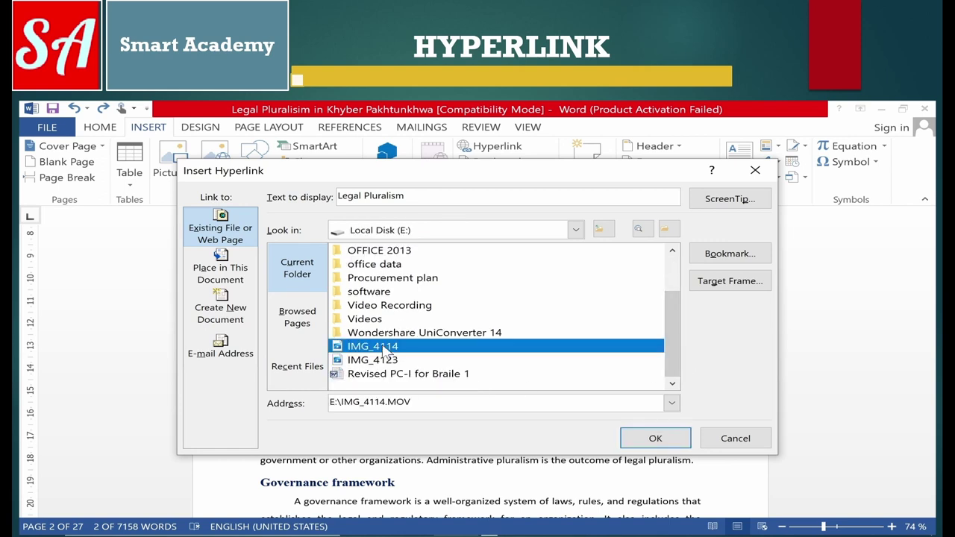
pyautogui.click(638, 439)
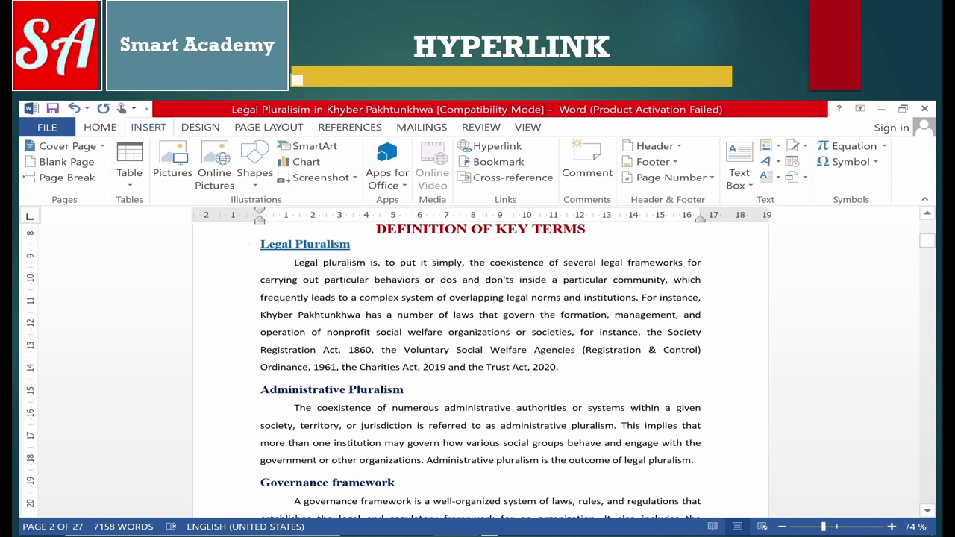
pyautogui.moveTo(326, 248)
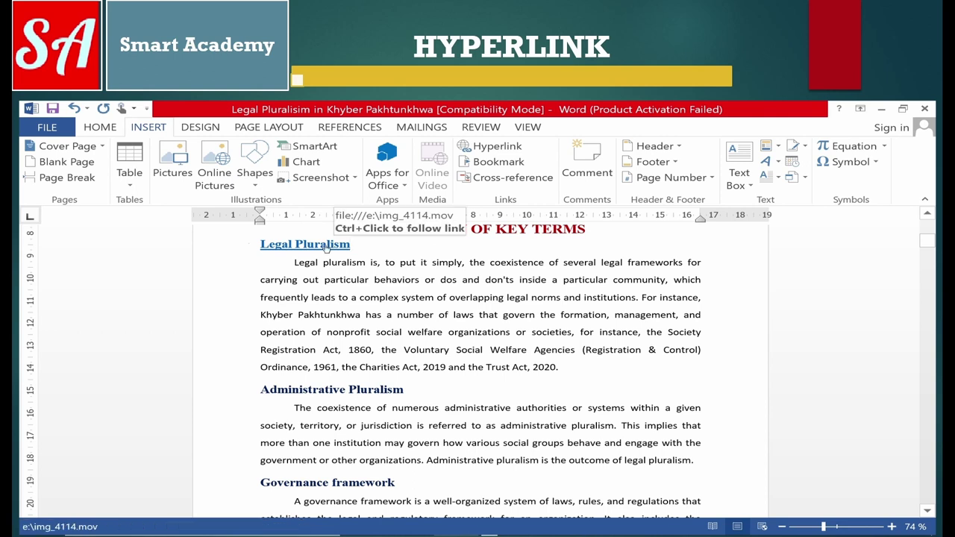
pyautogui.keyDown('ctrl'); pyautogui.click(326, 248); pyautogui.keyUp('ctrl')
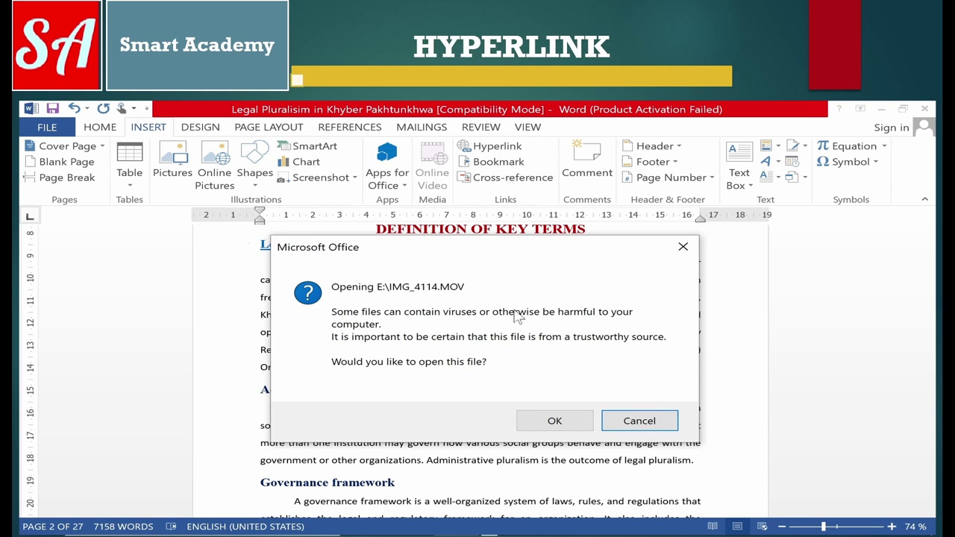
pyautogui.click(580, 420)
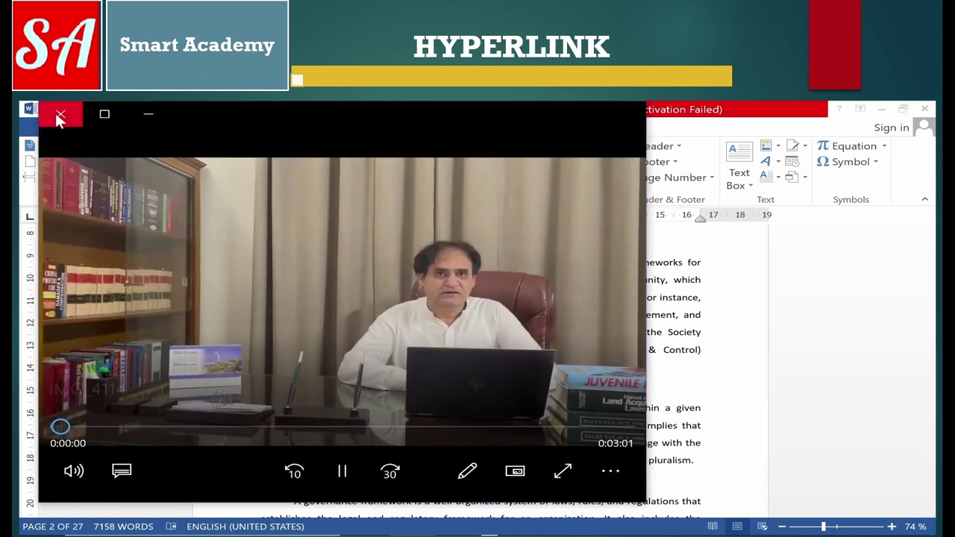
pyautogui.click(60, 118)
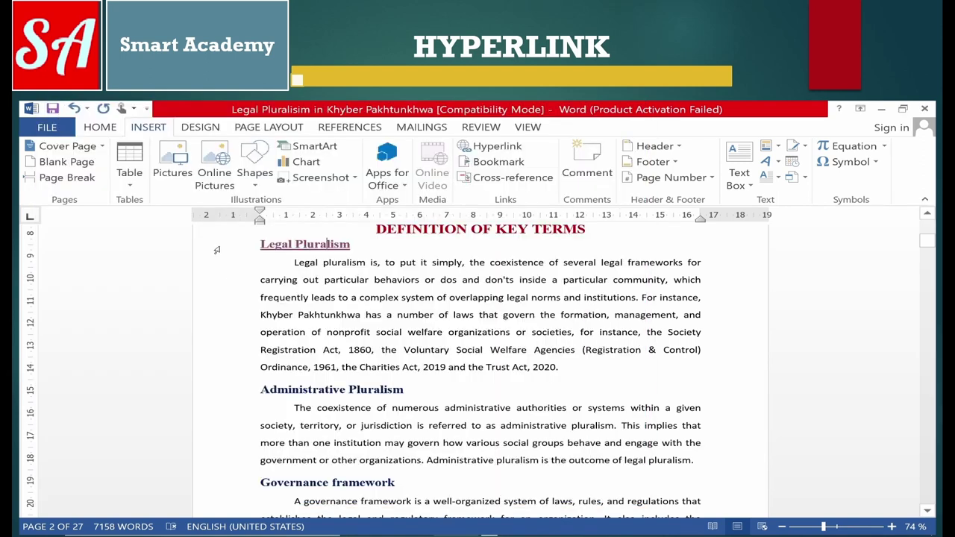
# Strip the existing video hyperlink off the Legal Pluralism heading using Remove Link.
pyautogui.tripleClick(326, 243)
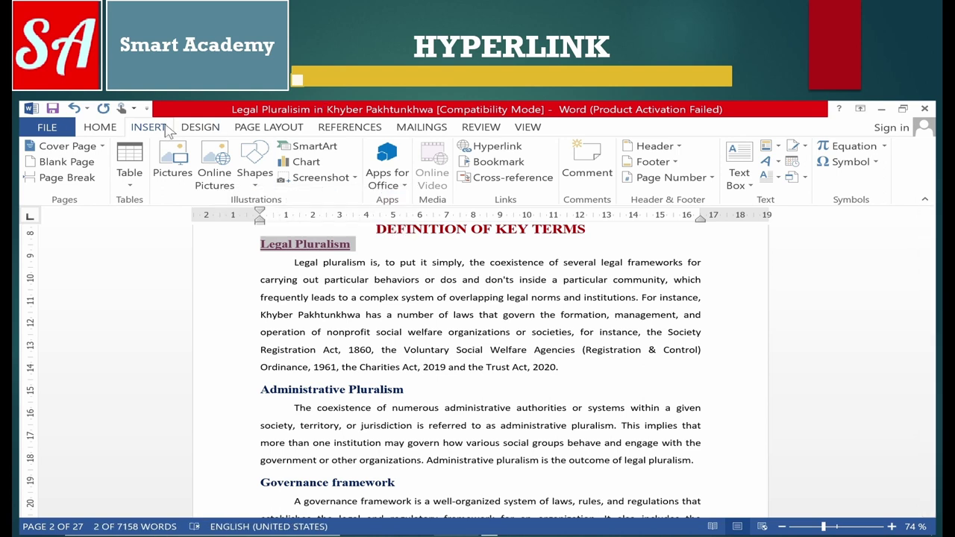
pyautogui.click(497, 148)
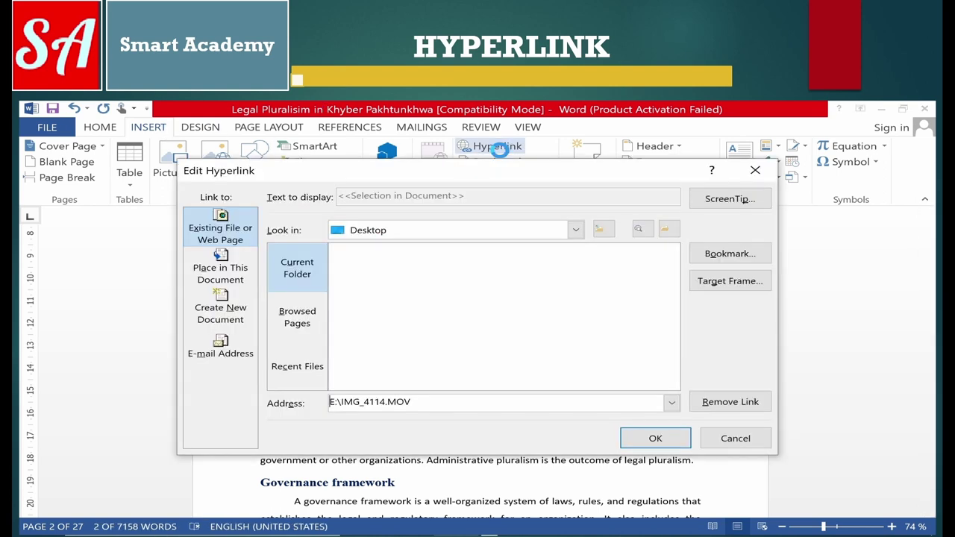
pyautogui.click(730, 402)
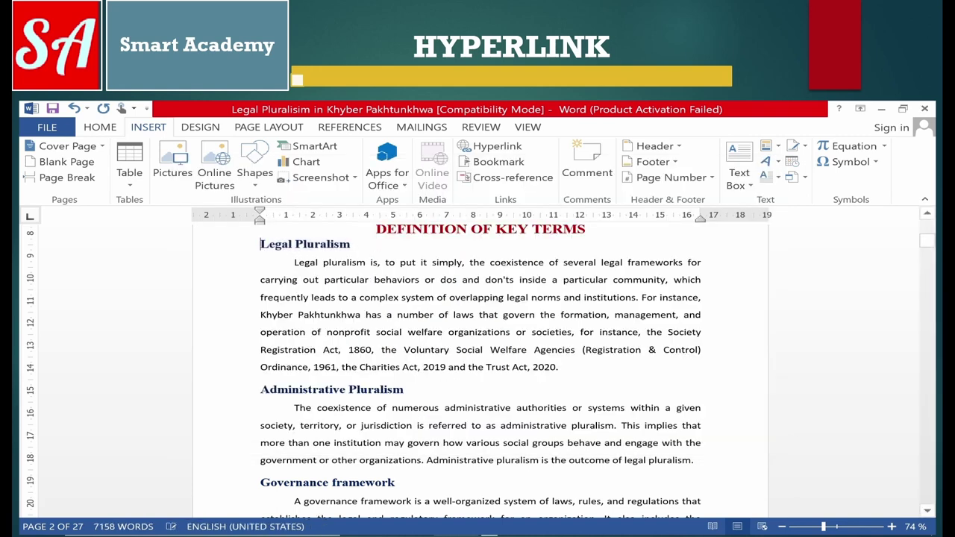
# Link the Legal Pluralism heading to the Social Welfare Agency heading in this document.
pyautogui.click(223, 252)
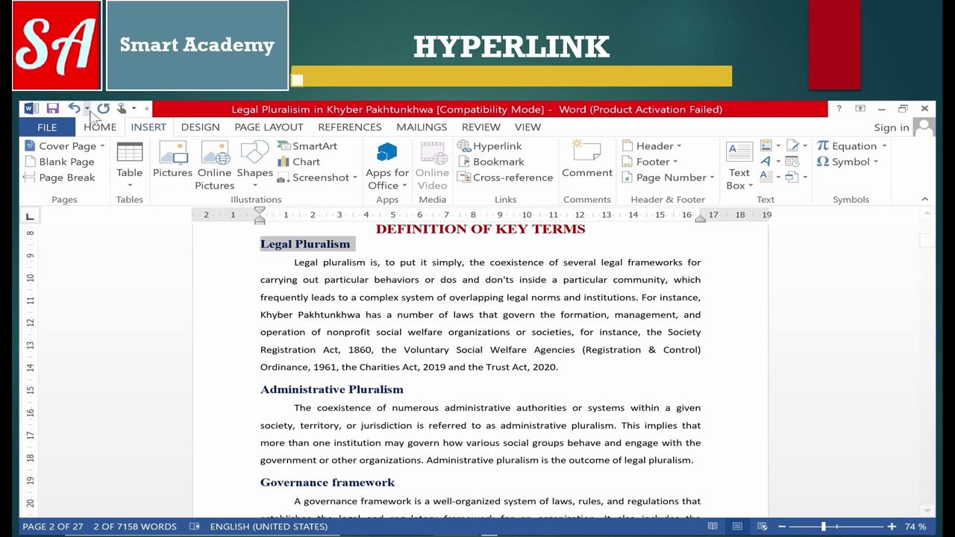
pyautogui.click(494, 146)
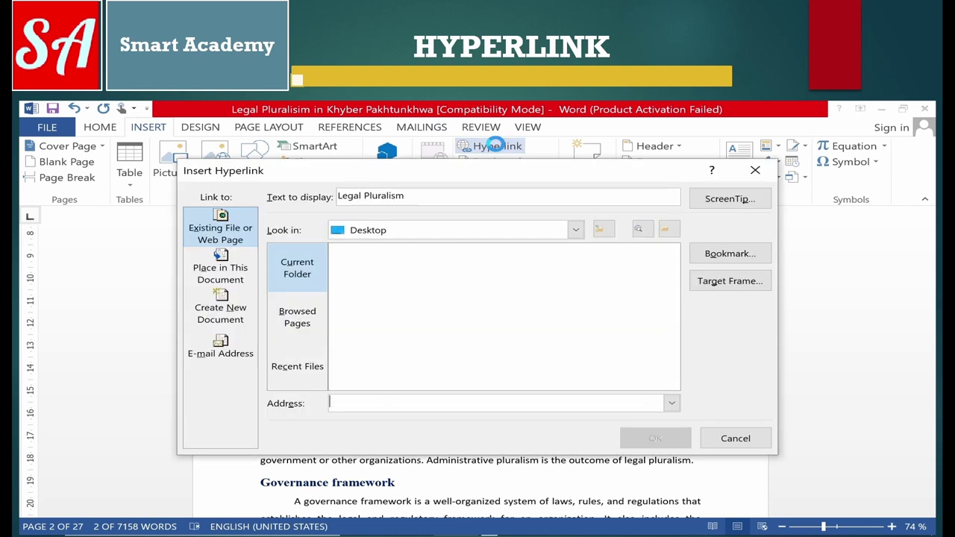
pyautogui.click(232, 284)
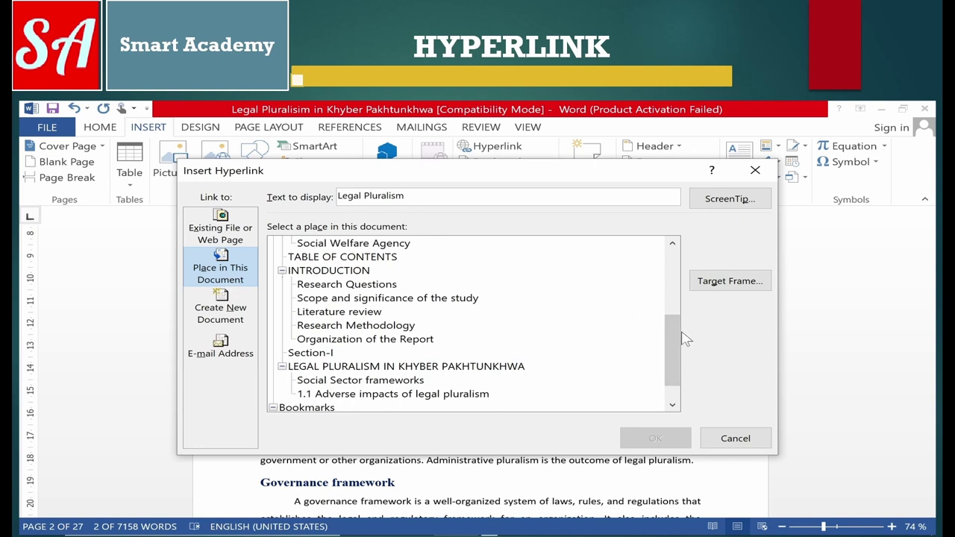
pyautogui.moveTo(672, 333); pyautogui.dragTo(671, 266)
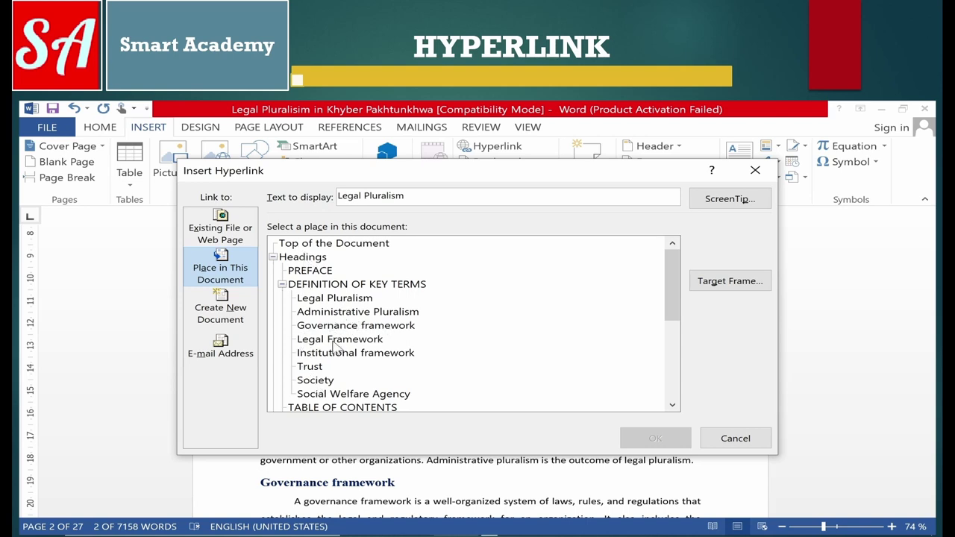
pyautogui.click(380, 398)
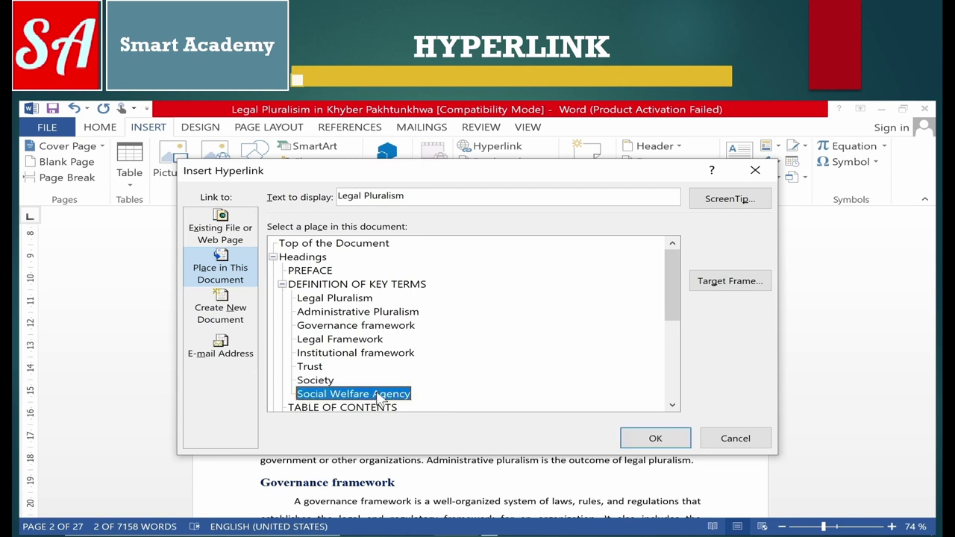
pyautogui.click(634, 439)
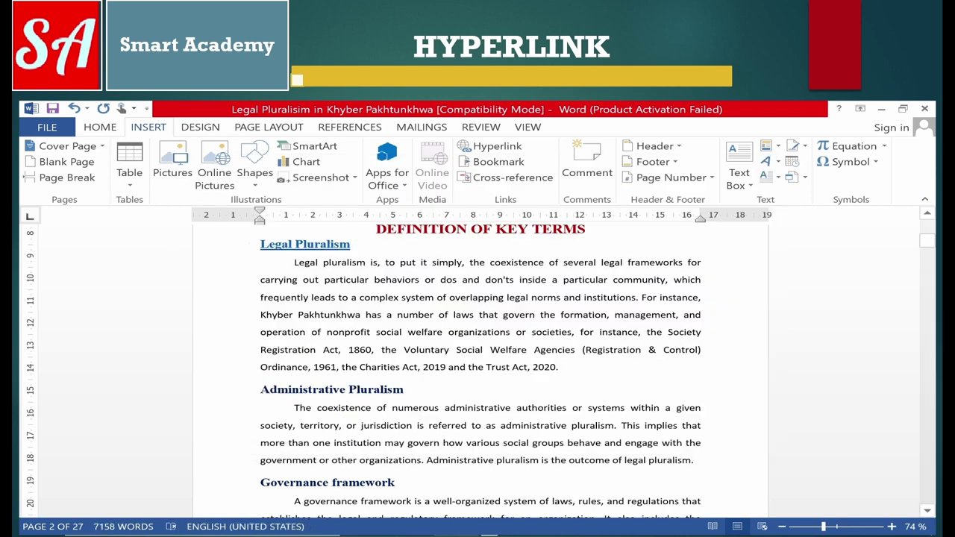
pyautogui.moveTo(327, 246)
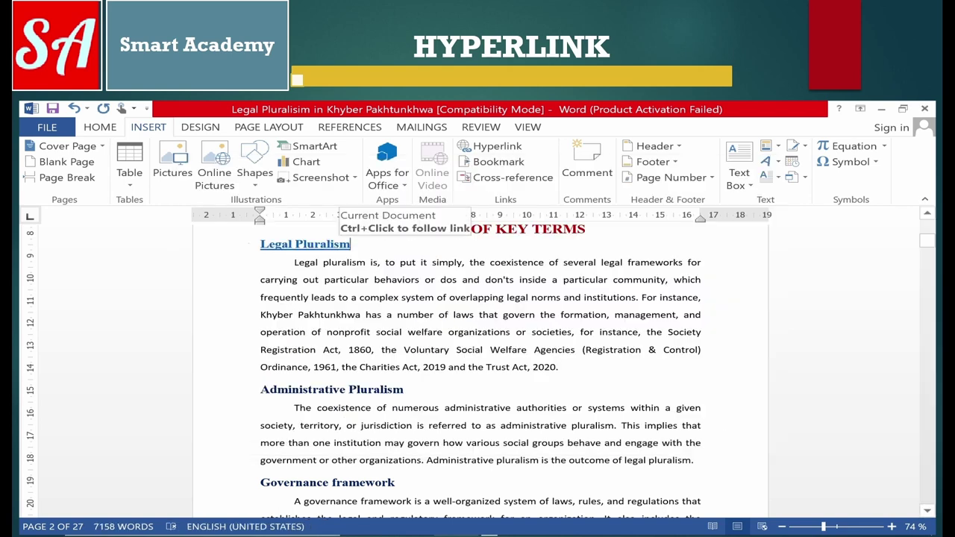
pyautogui.keyDown('ctrl'); pyautogui.click(328, 246); pyautogui.keyUp('ctrl')
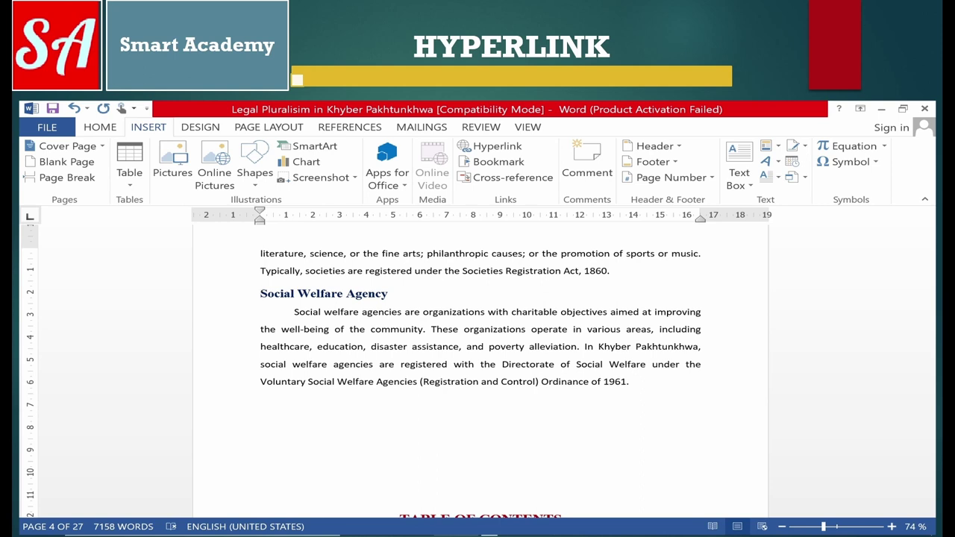
pyautogui.scroll(5, 481, 370)
pyautogui.scroll(5, 481, 370)
pyautogui.scroll(5, 480, 370)
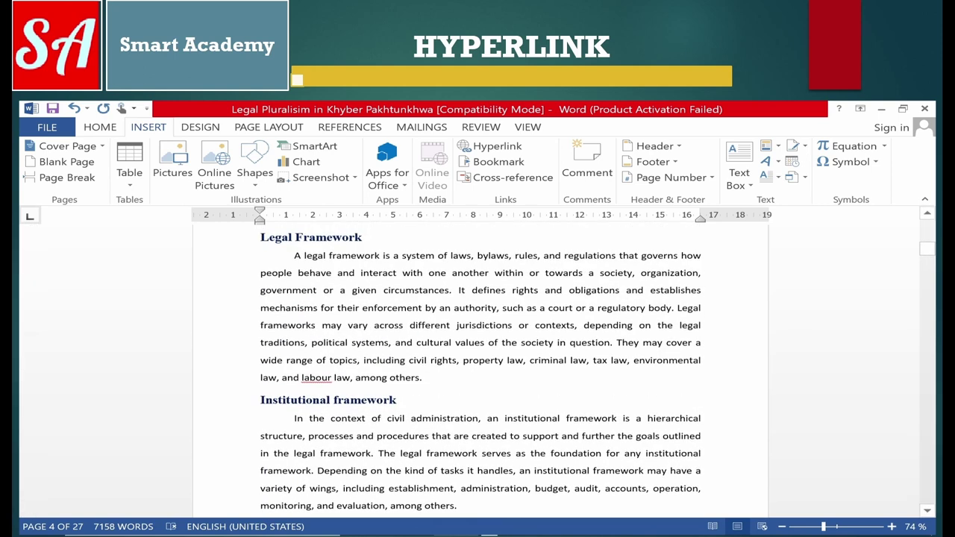
pyautogui.scroll(5, 481, 370)
pyautogui.scroll(3, 481, 369)
pyautogui.scroll(2, 480, 369)
pyautogui.scroll(1, 481, 369)
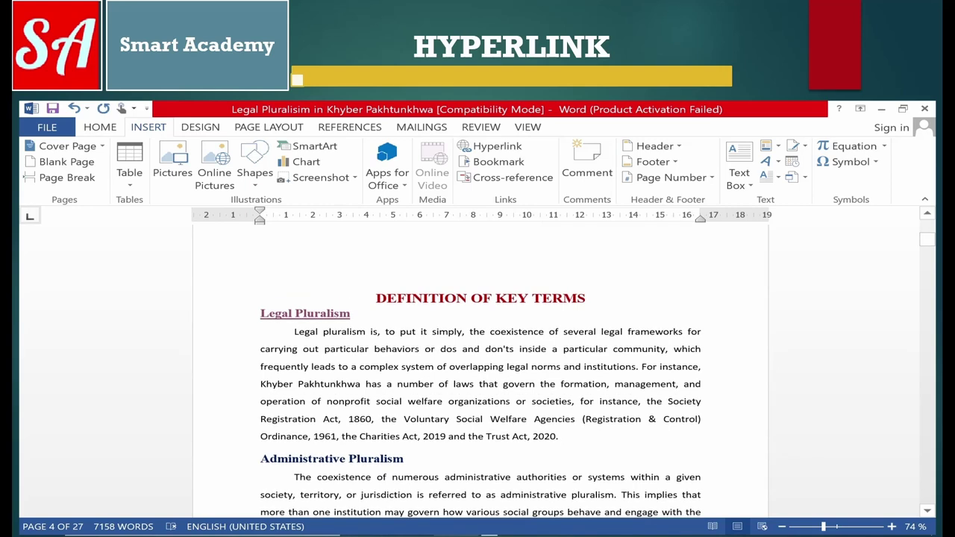
pyautogui.scroll(1, 481, 370)
pyautogui.scroll(5, 480, 369)
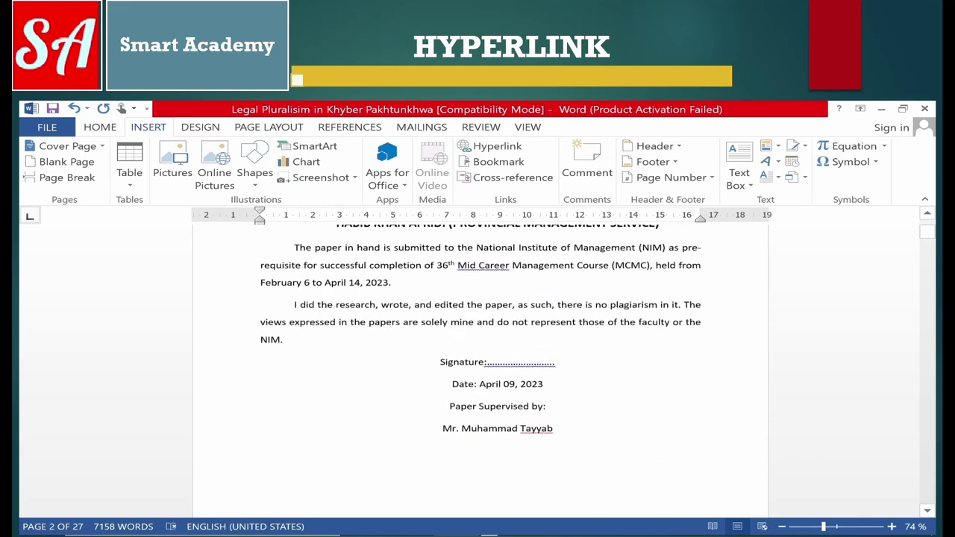
pyautogui.scroll(3, 481, 369)
pyautogui.scroll(2, 481, 370)
pyautogui.scroll(-3, 481, 369)
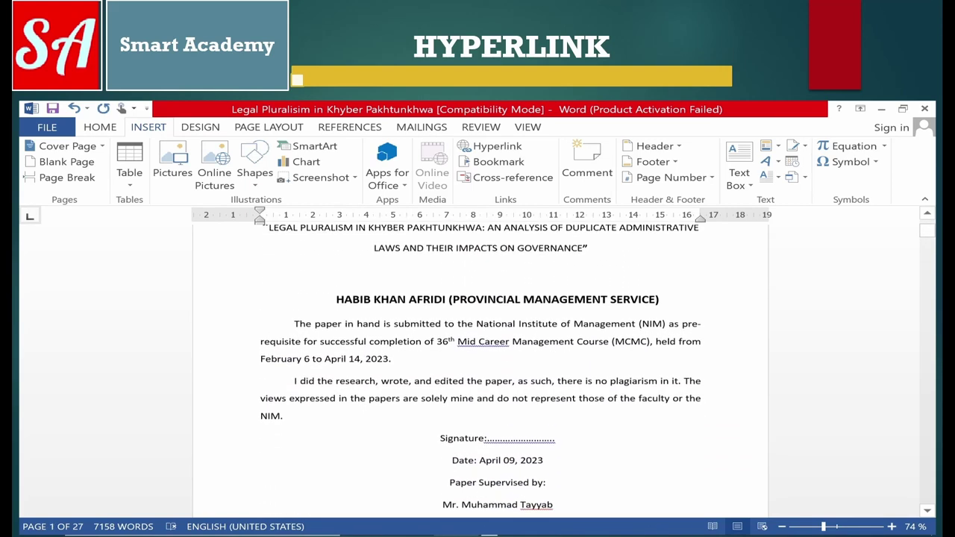
pyautogui.scroll(-3, 480, 369)
pyautogui.scroll(-3, 480, 369)
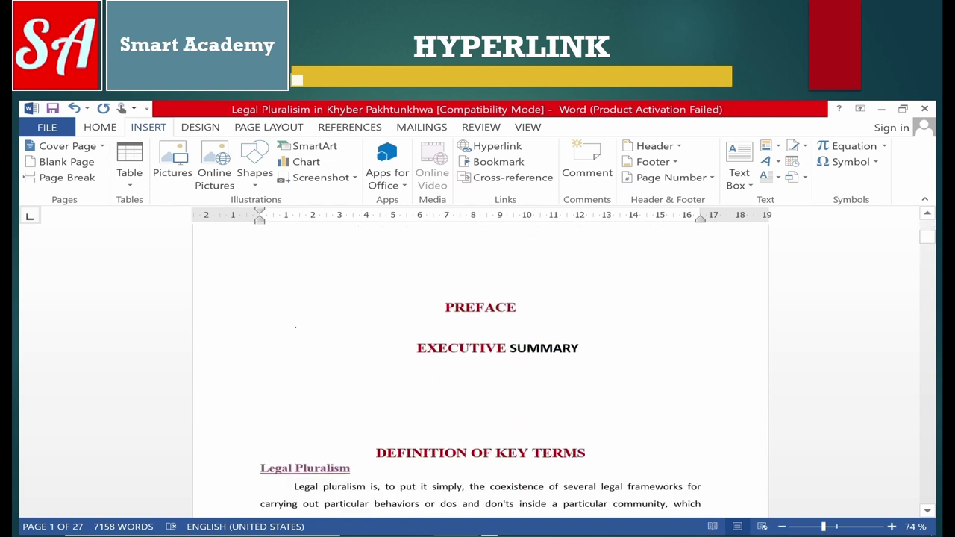
pyautogui.scroll(-3, 481, 369)
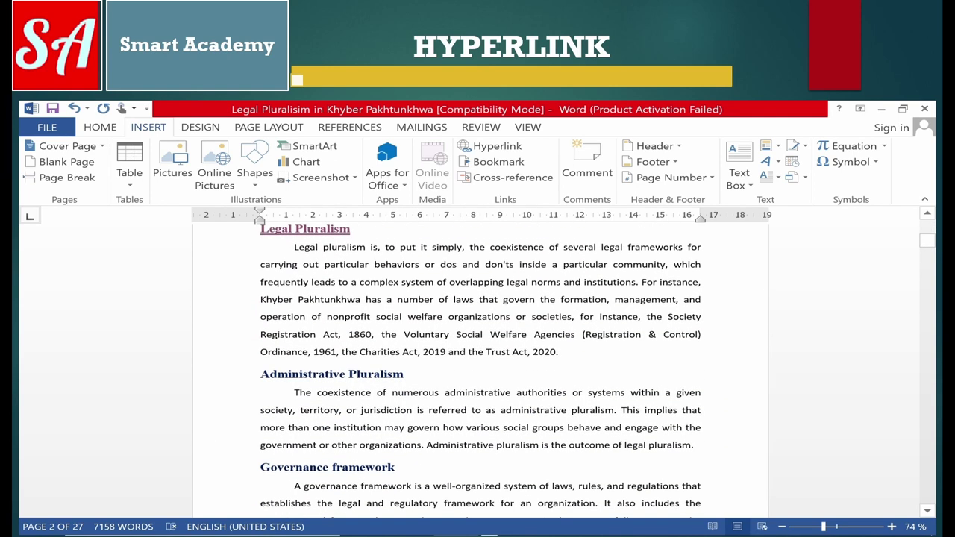
pyautogui.rightClick(411, 373)
# Hyperlink the Administrative Pluralism heading to the Society bookmark under Place in This Document.
pyautogui.click(260, 374)
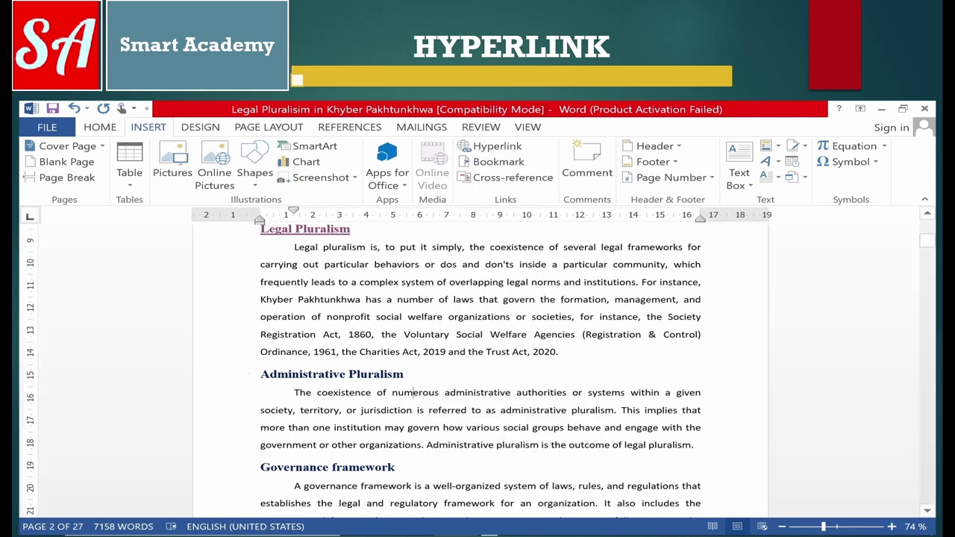
pyautogui.moveTo(260, 374); pyautogui.dragTo(411, 374)
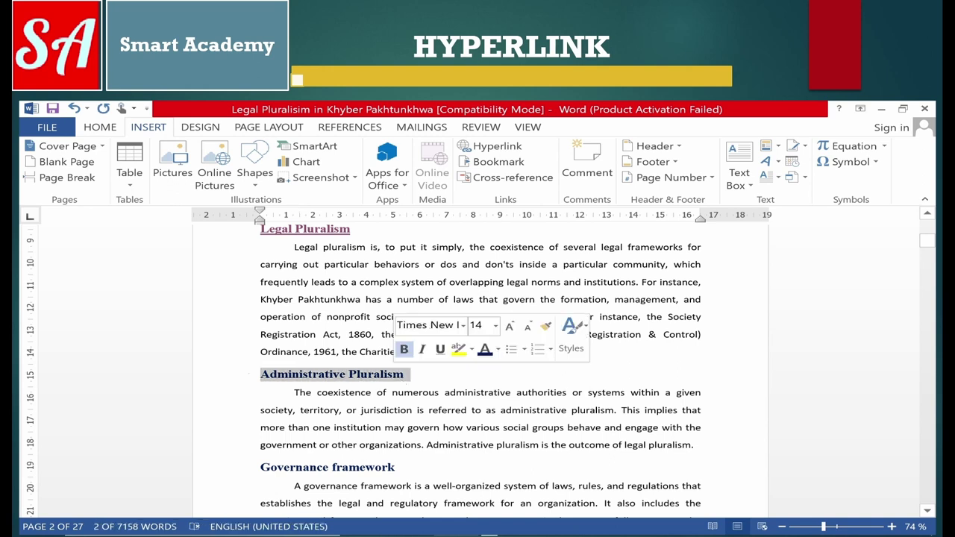
pyautogui.click(485, 149)
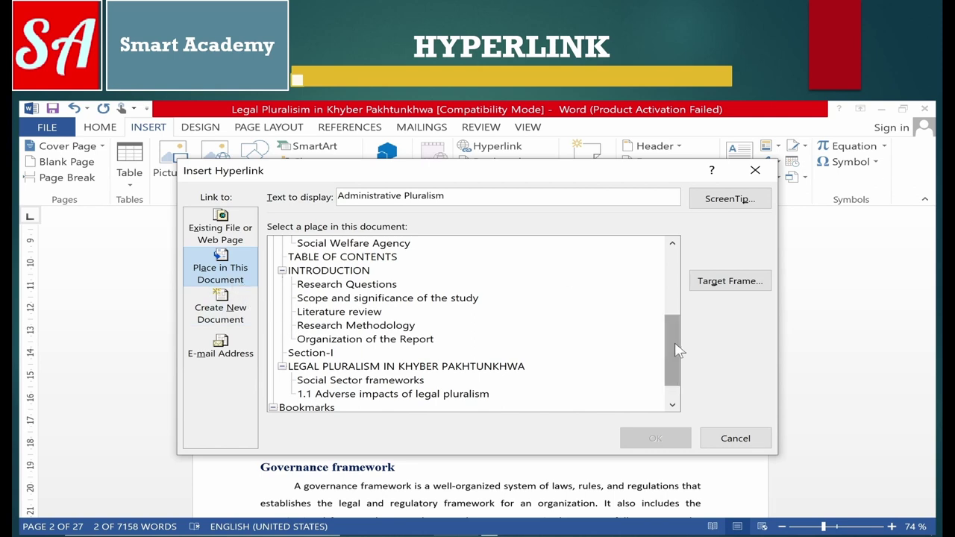
pyautogui.scroll(-1, 675, 369)
pyautogui.click(316, 380)
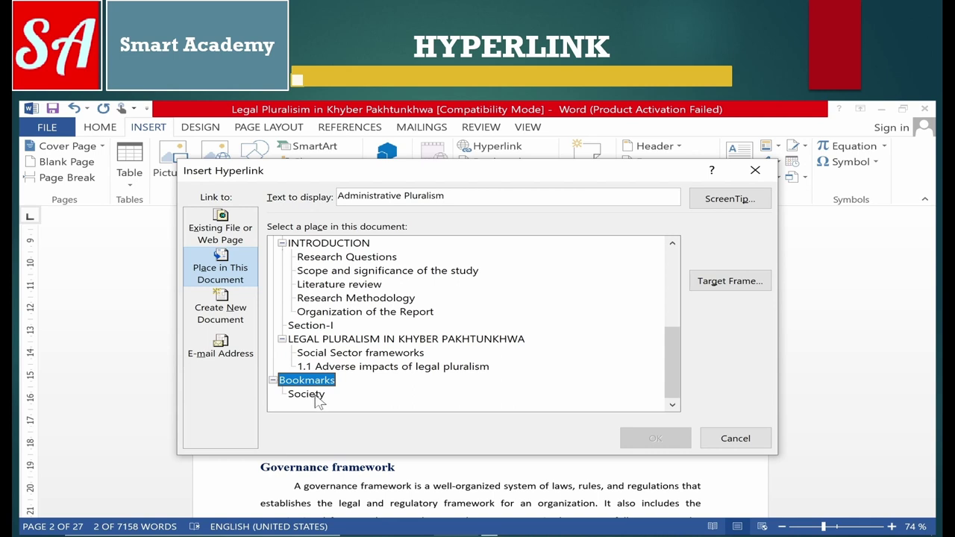
pyautogui.click(319, 402)
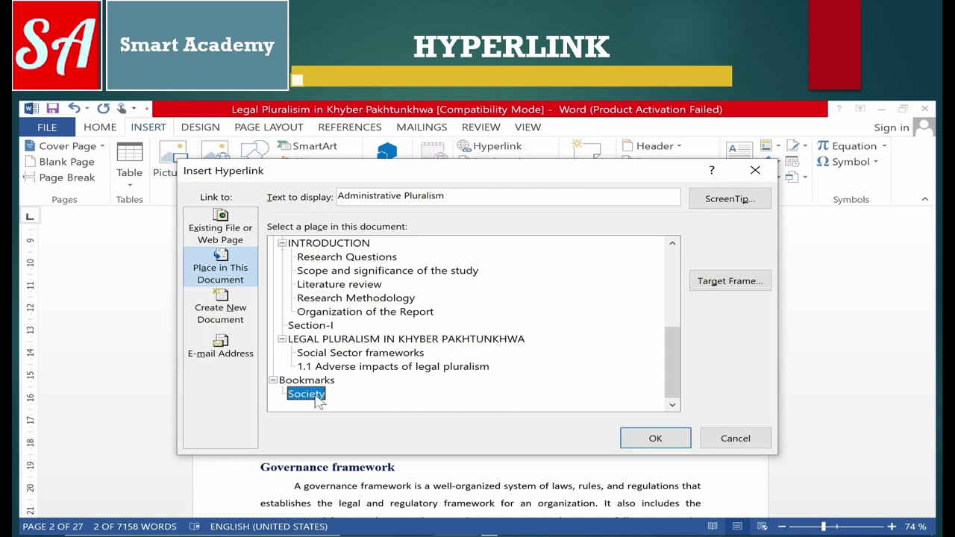
pyautogui.click(657, 438)
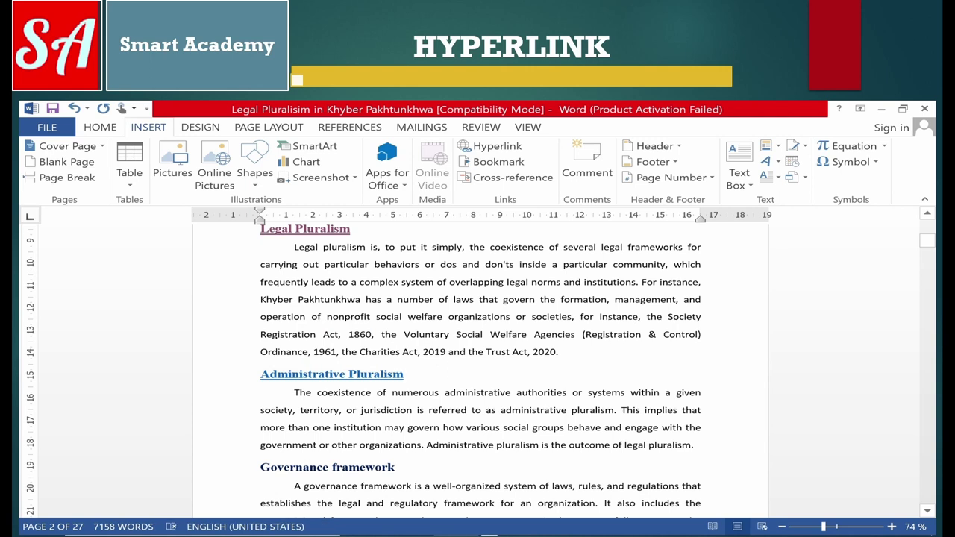
# Follow the Administrative Pluralism link and confirm it lands on the Society heading.
pyautogui.moveTo(328, 373)
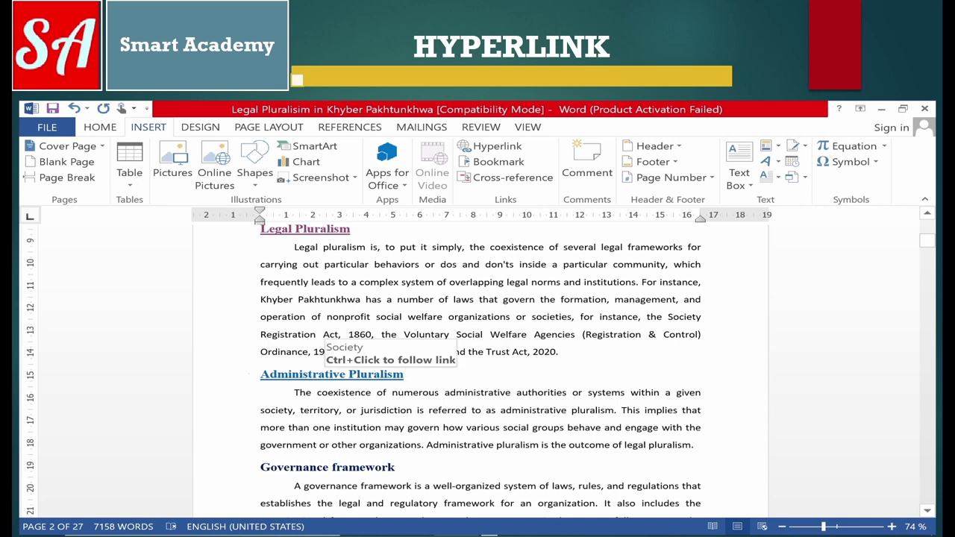
pyautogui.keyDown('ctrl'); pyautogui.click(323, 377); pyautogui.keyUp('ctrl')
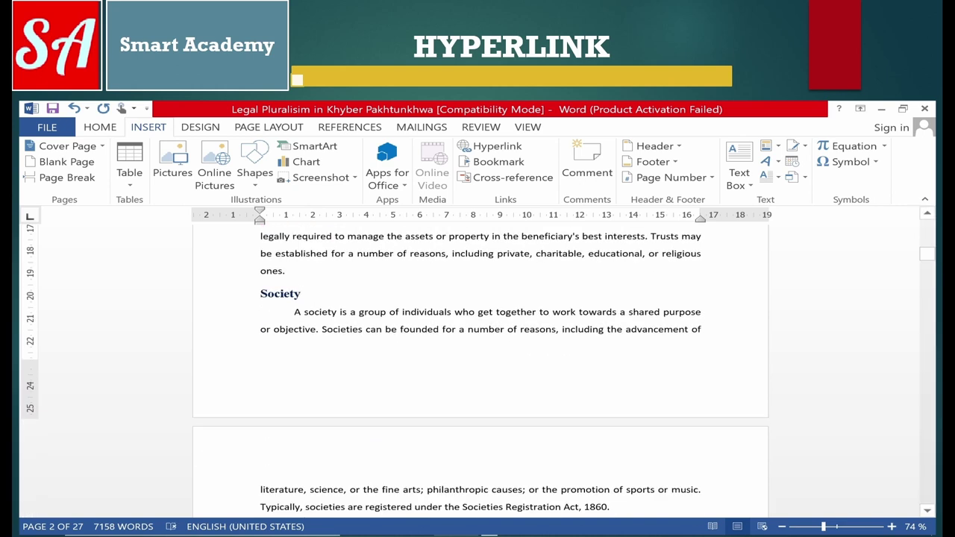
pyautogui.doubleClick(286, 295)
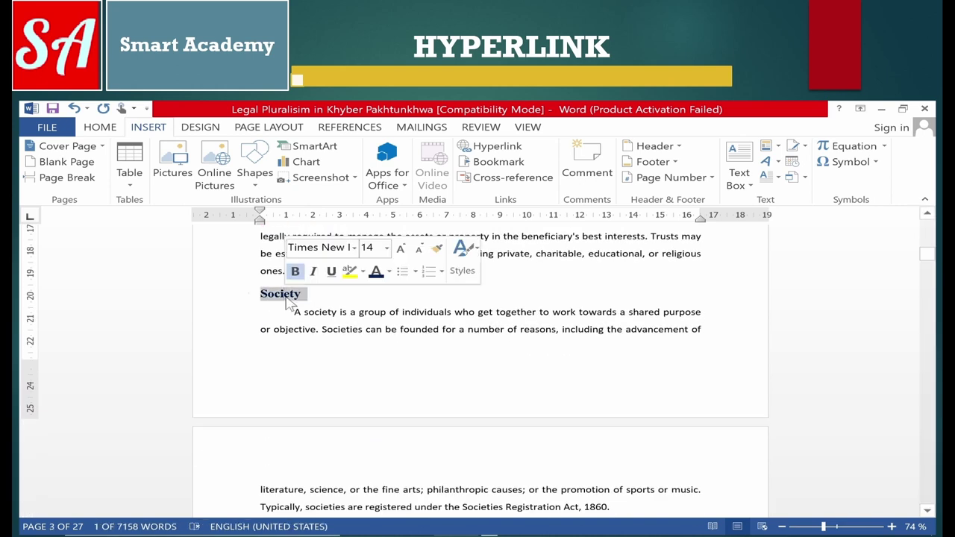
pyautogui.click(328, 312)
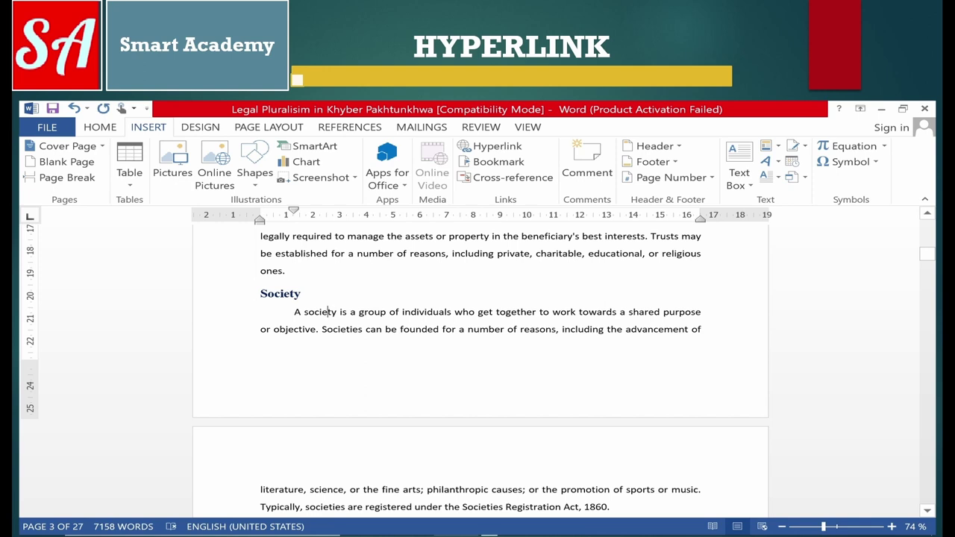
# Scroll down to the paragraph mentioning the Covid-19 outbreak.
pyautogui.scroll(-2, 481, 351)
pyautogui.scroll(-2, 481, 350)
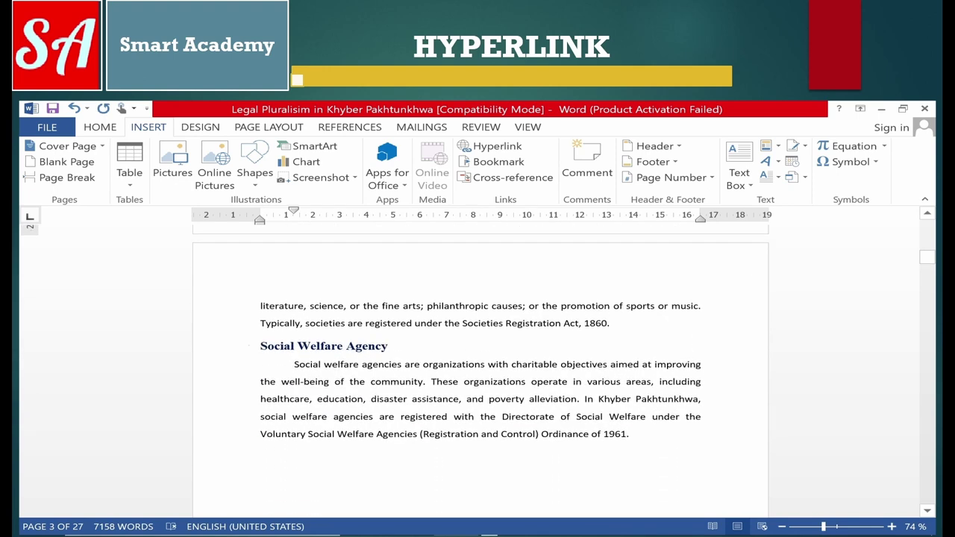
pyautogui.scroll(-5, 482, 372)
pyautogui.scroll(-3, 481, 372)
pyautogui.scroll(-4, 481, 372)
pyautogui.scroll(-4, 481, 371)
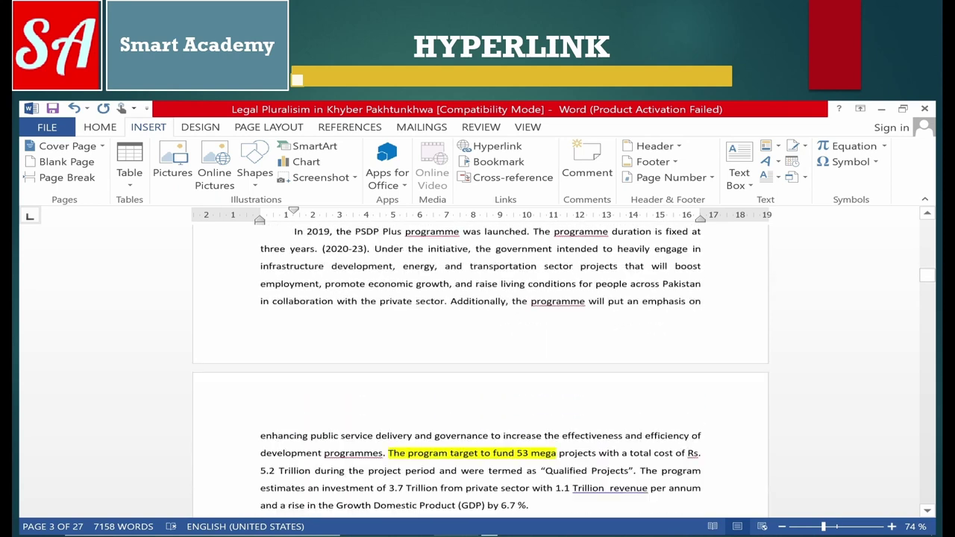
pyautogui.scroll(-5, 481, 372)
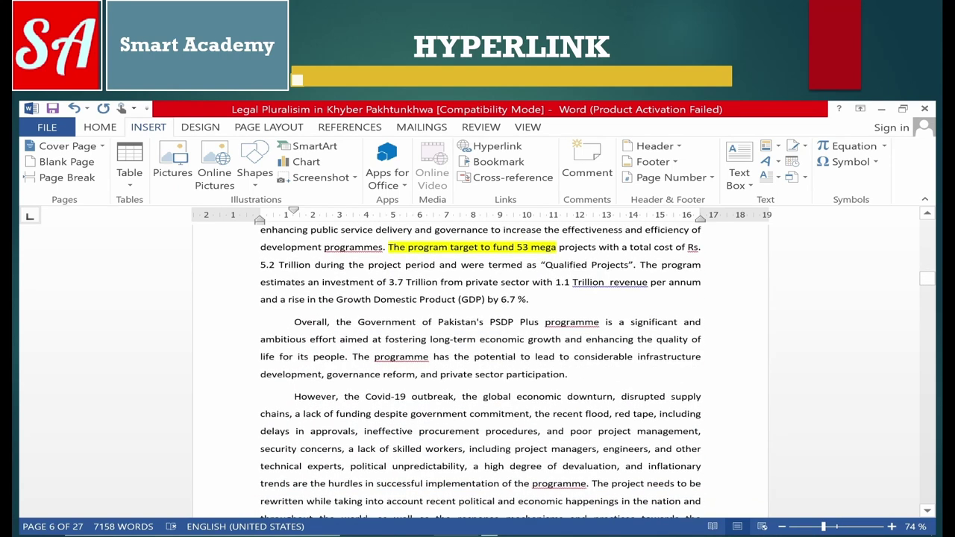
# Select 'Covid-19 outbreak' and set up an e-mail link with the recipient address and subject Covid-19.
pyautogui.moveTo(365, 396); pyautogui.dragTo(453, 398)
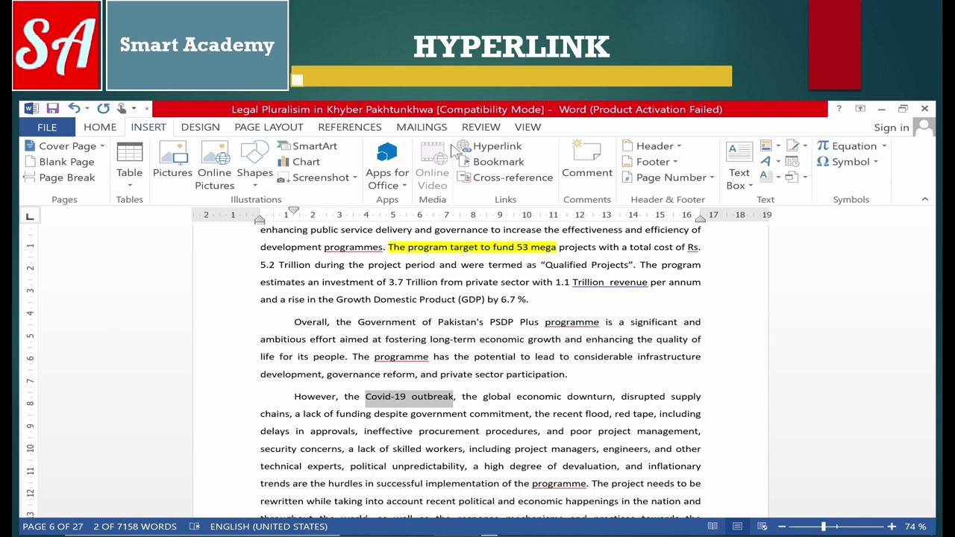
pyautogui.click(485, 147)
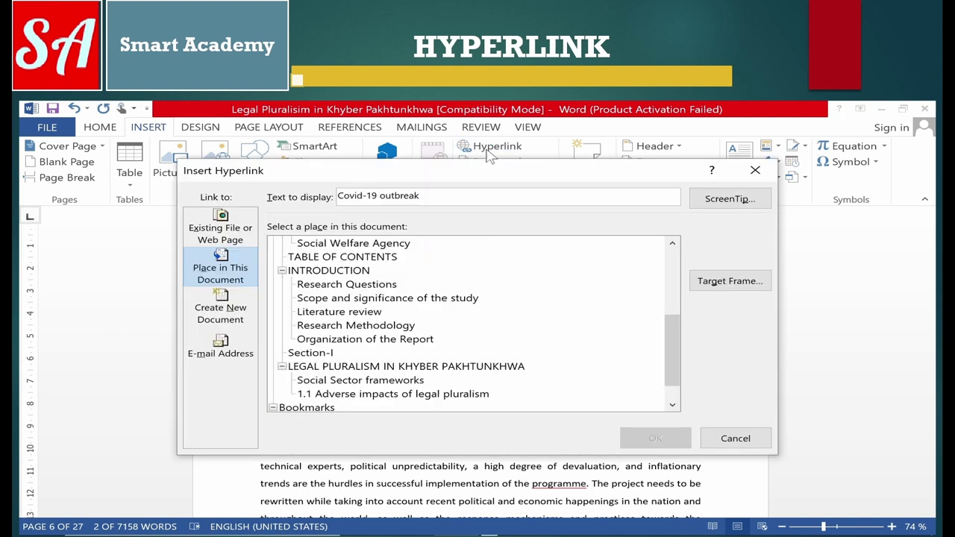
pyautogui.click(240, 361)
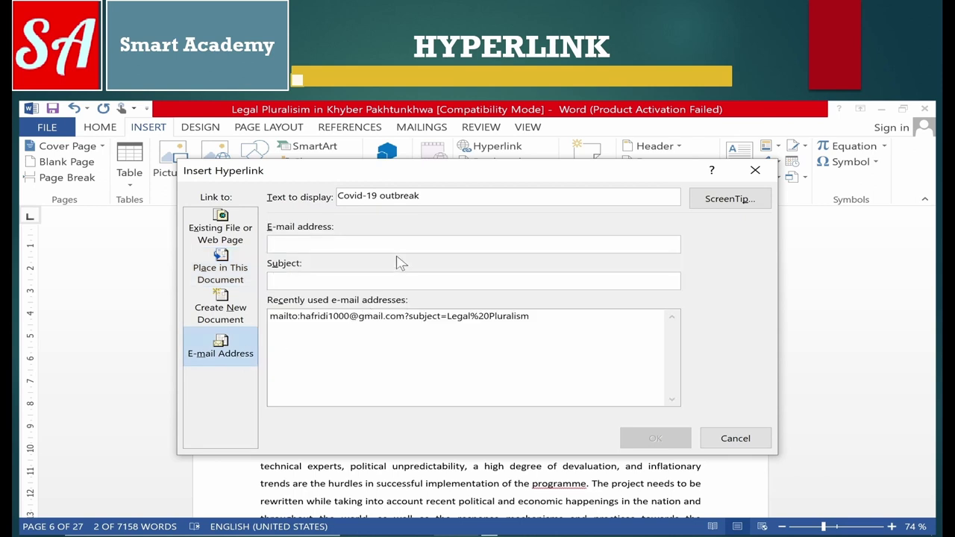
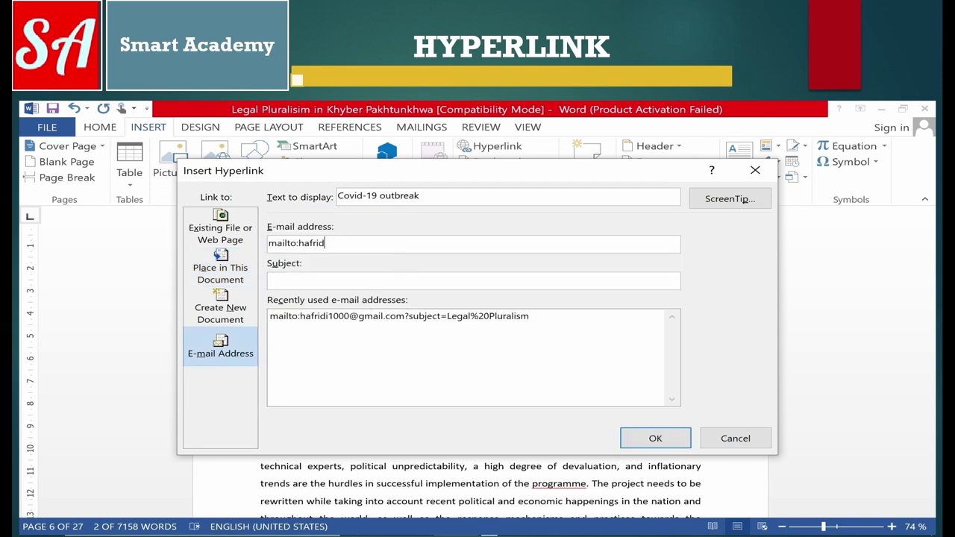
pyautogui.write('Cov')
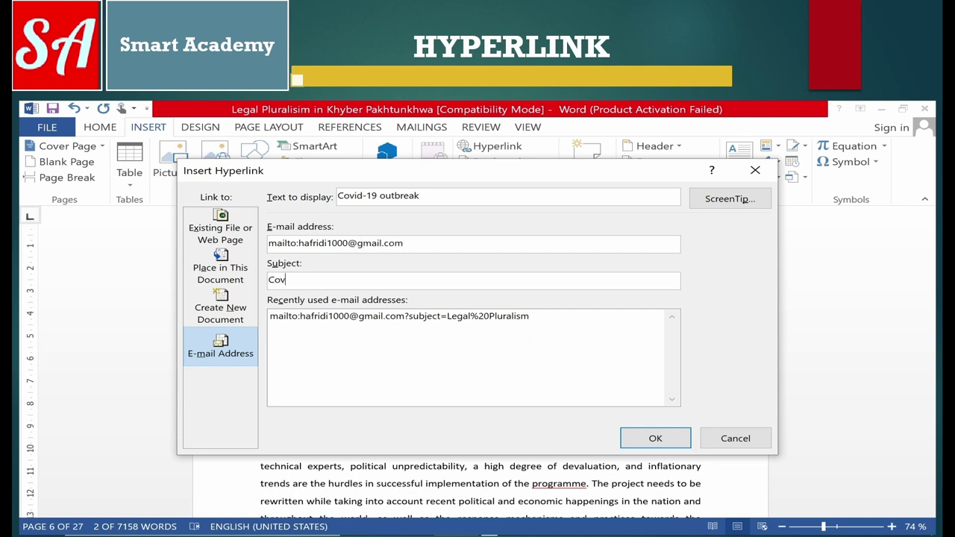
pyautogui.write('id-19')
# Create the e-mail link on 'Covid-19 outbreak' and follow it to open the mail app.
pyautogui.click(671, 440)
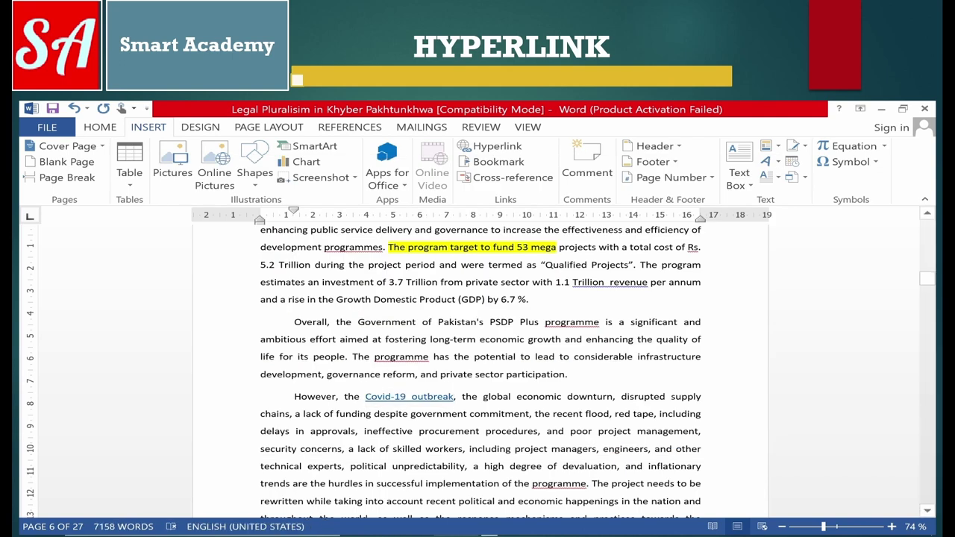
pyautogui.moveTo(447, 396)
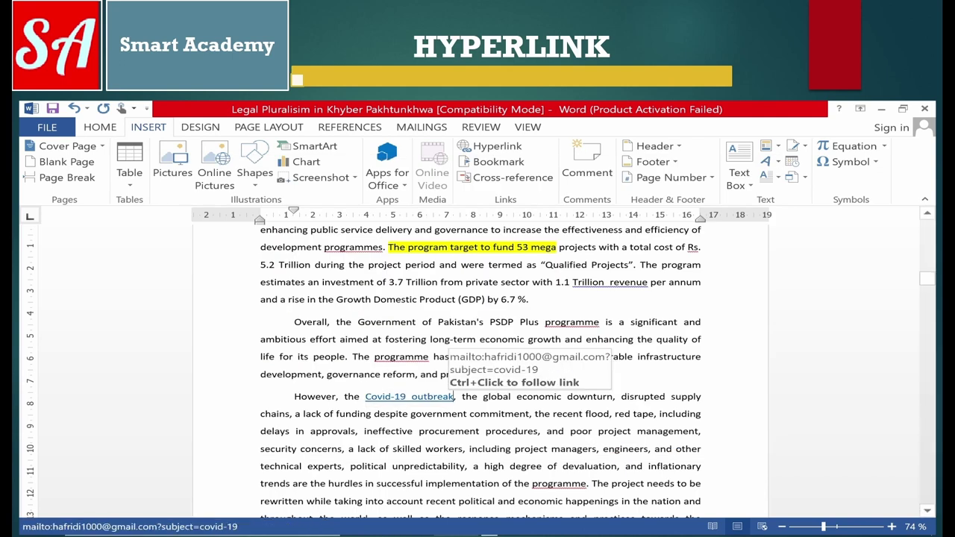
pyautogui.keyDown('ctrl'); pyautogui.click(427, 397); pyautogui.keyUp('ctrl')
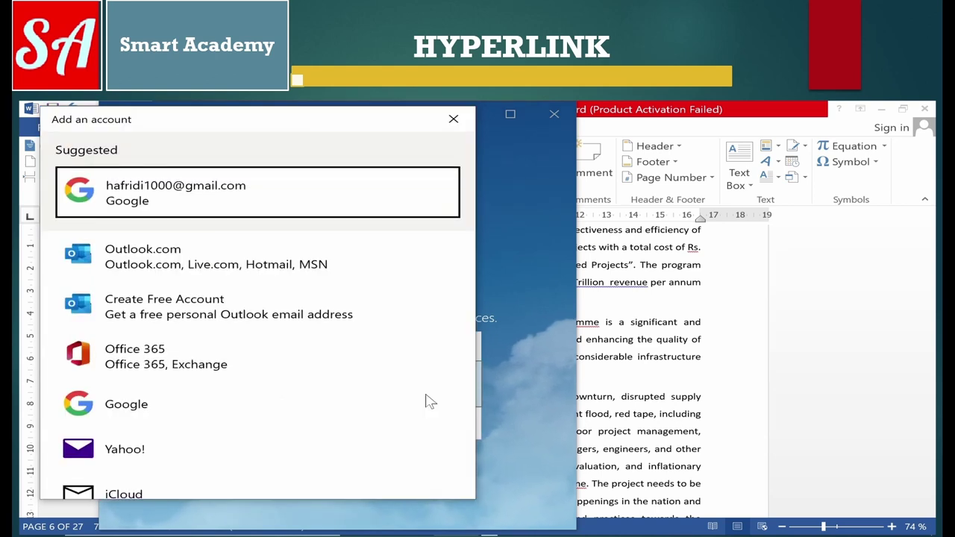
# Add a Google account in Mail, entering and submitting the account e-mail and password.
pyautogui.click(165, 416)
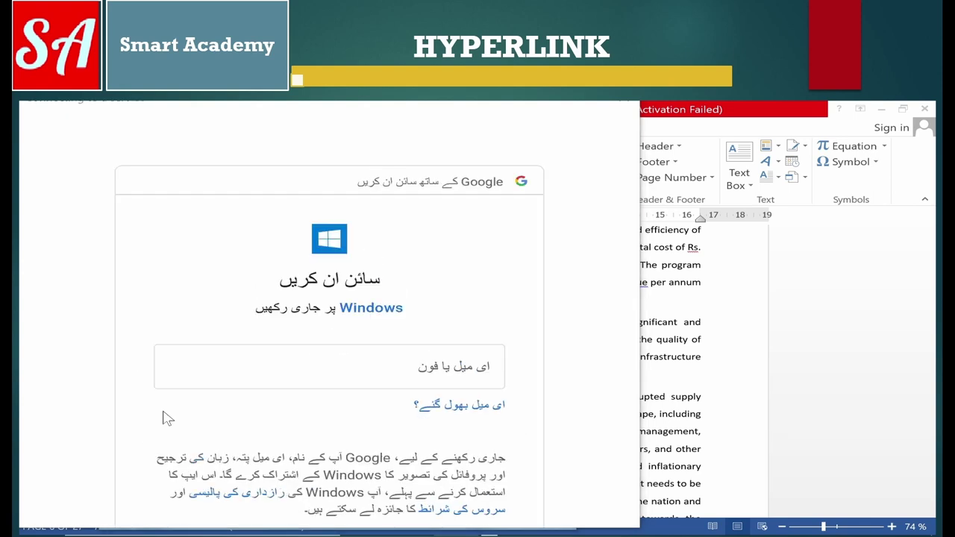
pyautogui.click(245, 385)
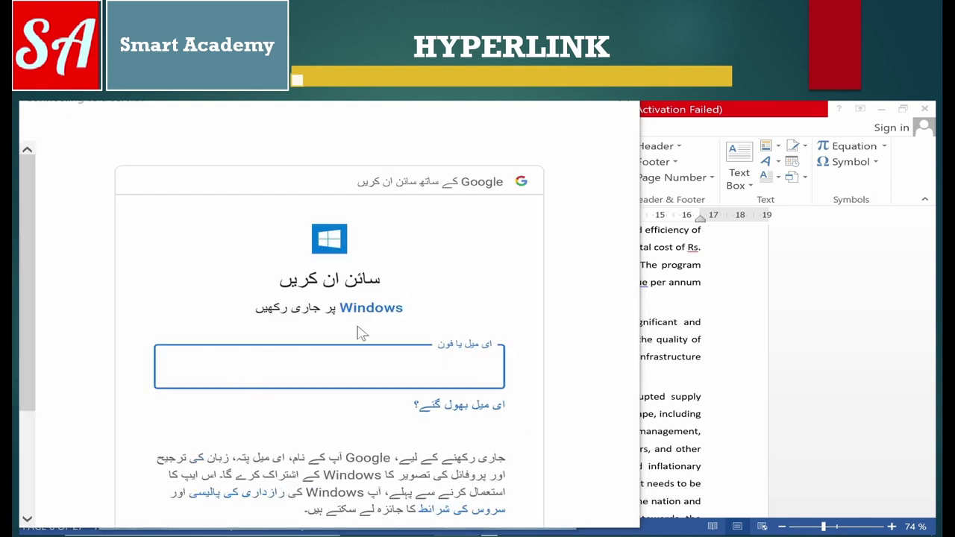
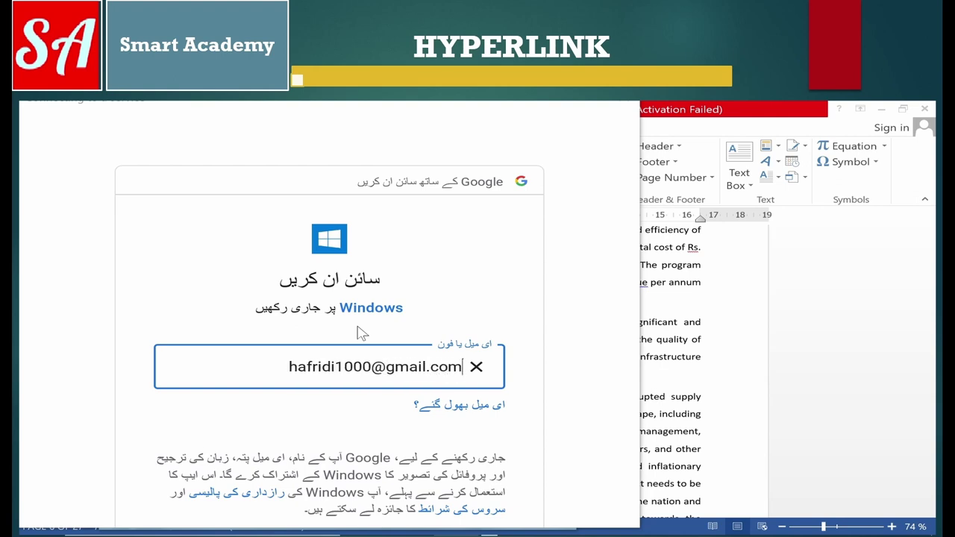
pyautogui.press('Return')
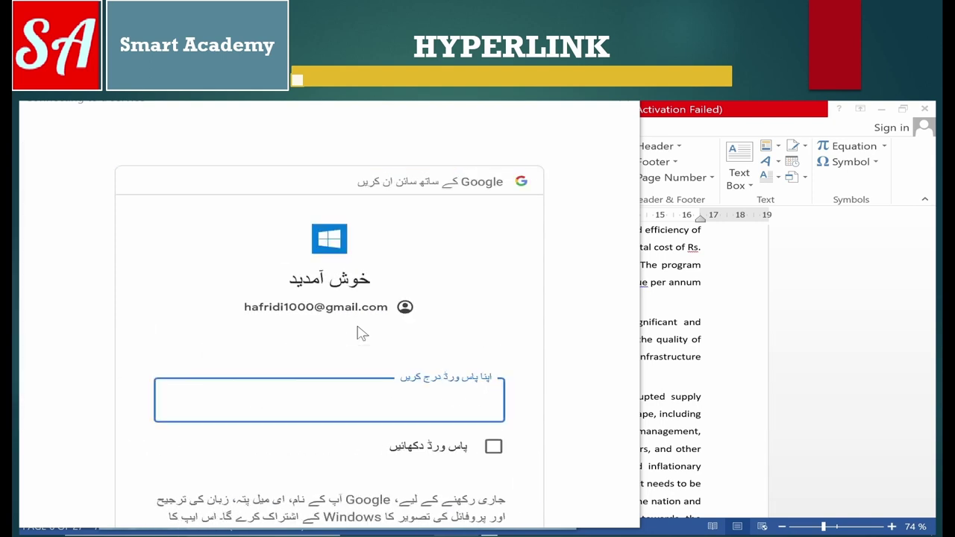
pyautogui.write('**********')
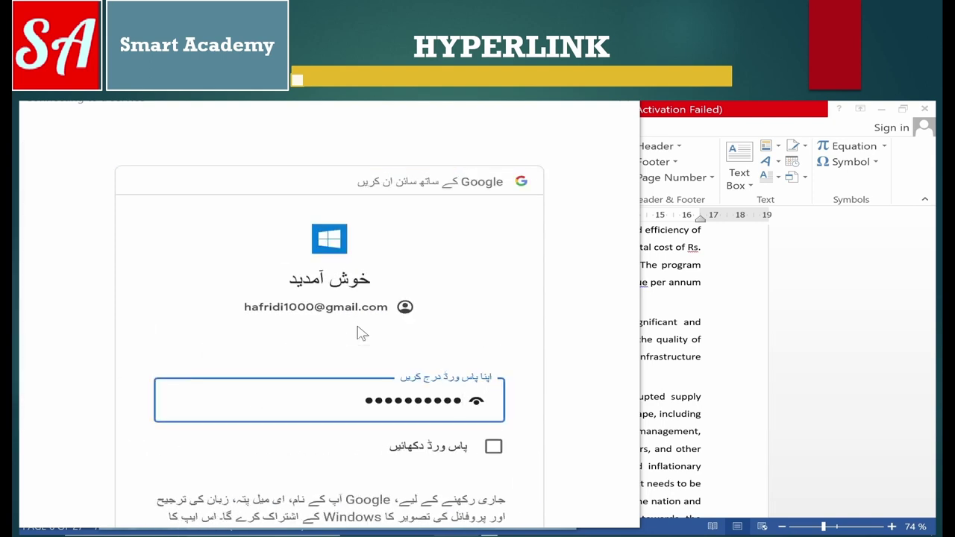
pyautogui.write('****')
pyautogui.press('Return')
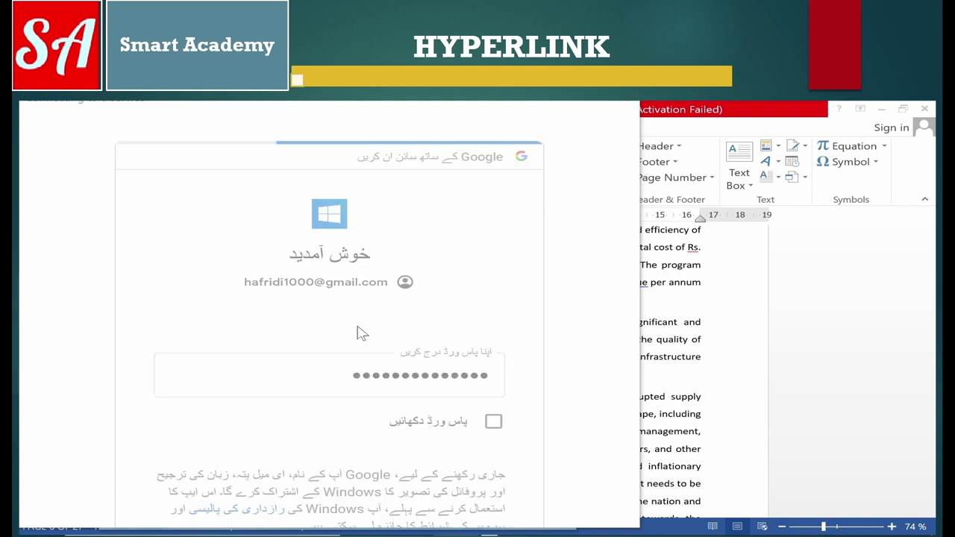